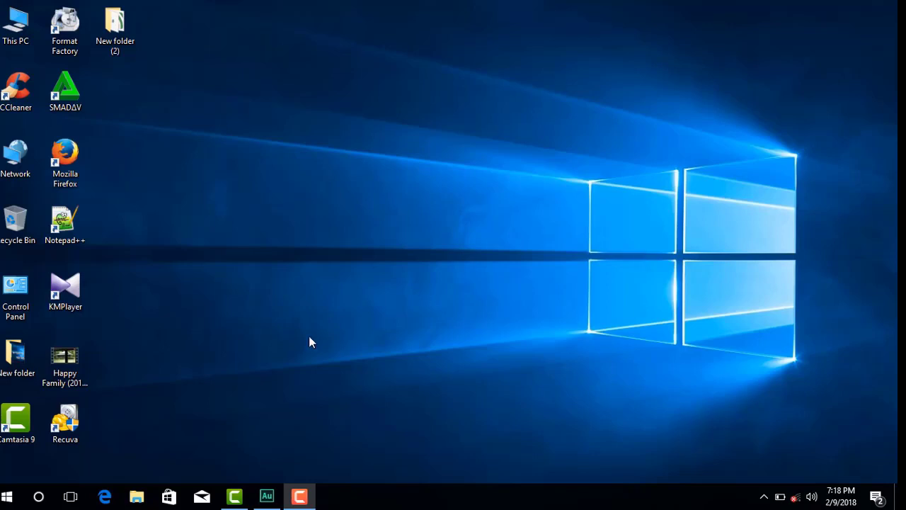
Step: Search Windows for "service" and open the Services desktop app
left_click(38, 496)
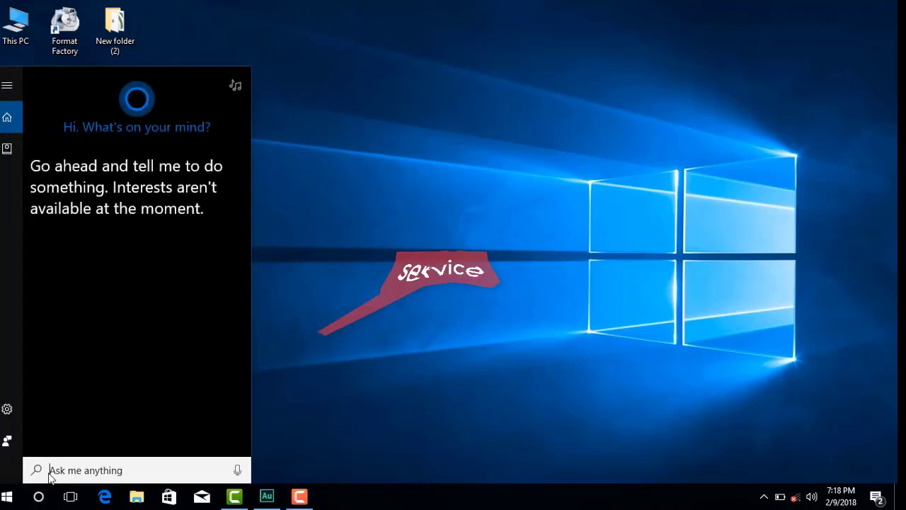
type("serv")
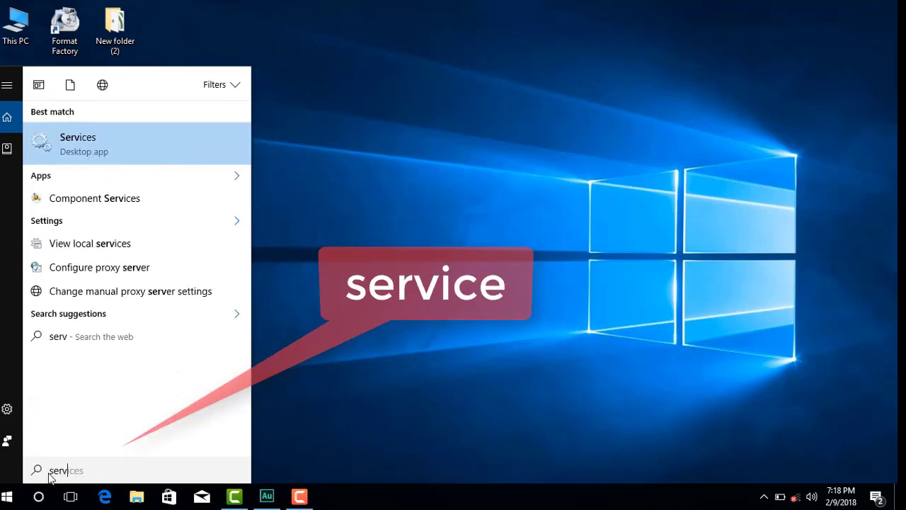
type("ice")
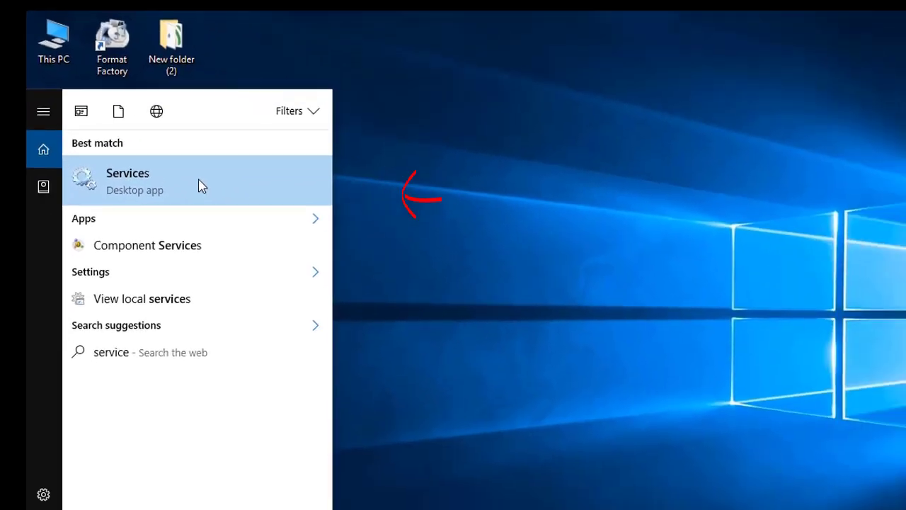
left_click(199, 185)
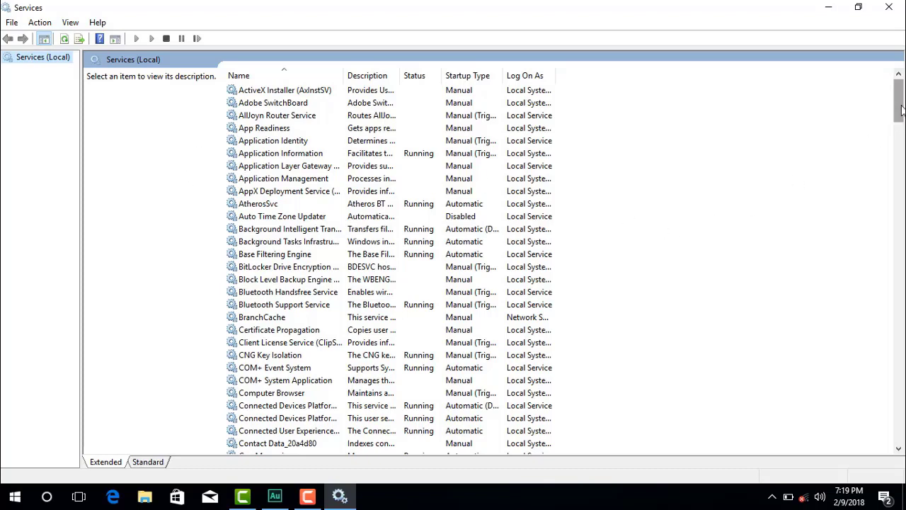
Step: Set the Windows Update service's startup type to Disabled, apply the change and close Services
left_click_drag(901, 110, 899, 425)
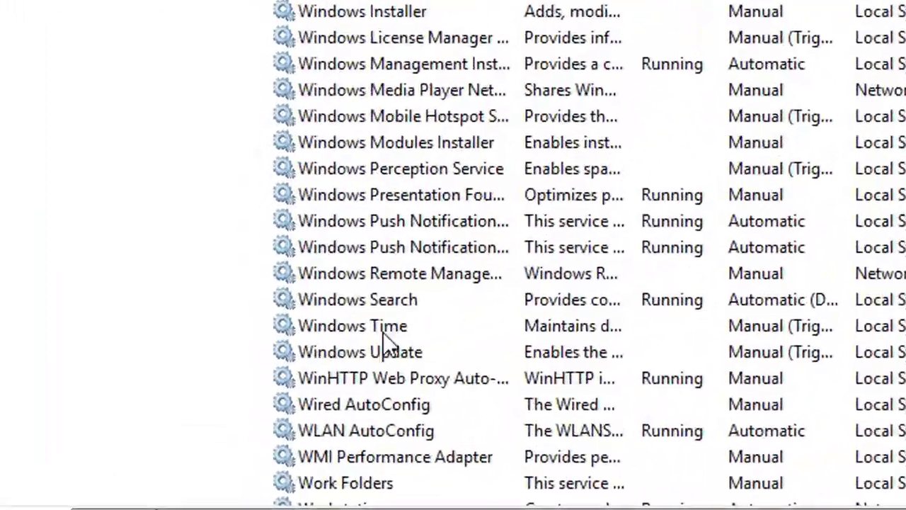
left_click(276, 376)
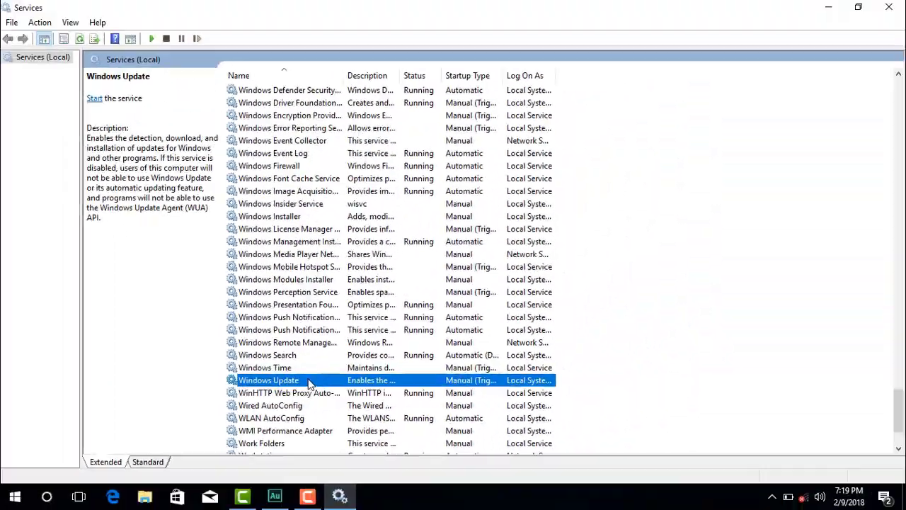
double_click(393, 343)
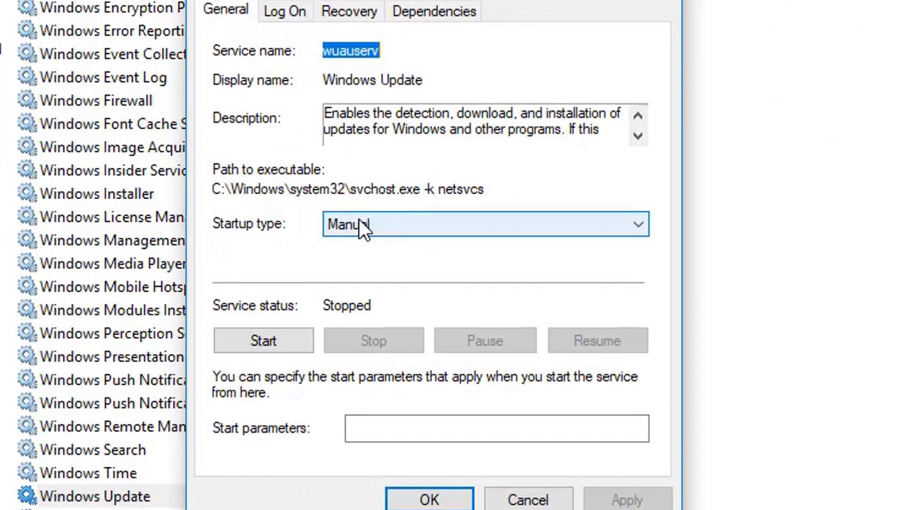
left_click(363, 225)
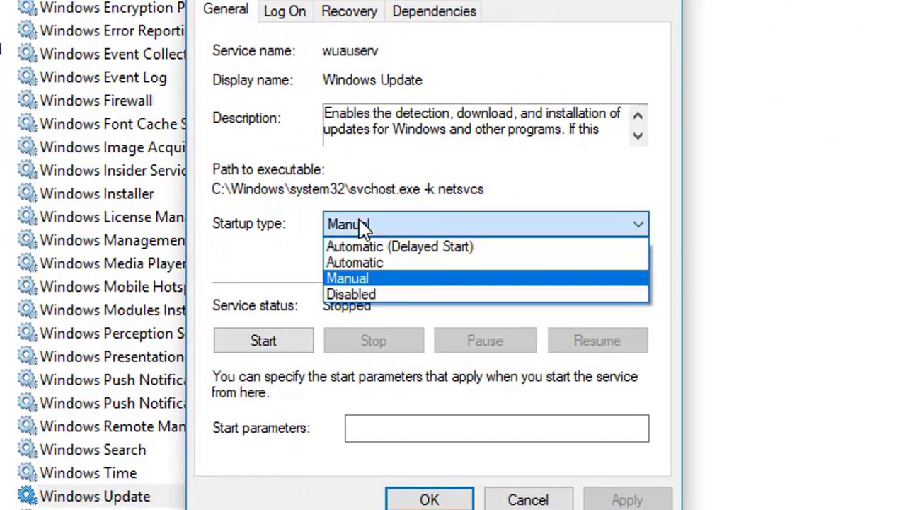
left_click(350, 294)
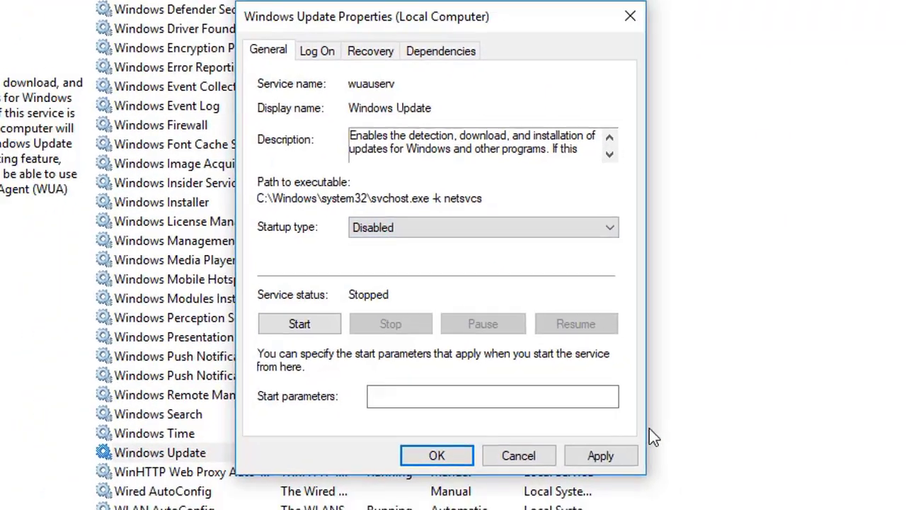
left_click(556, 382)
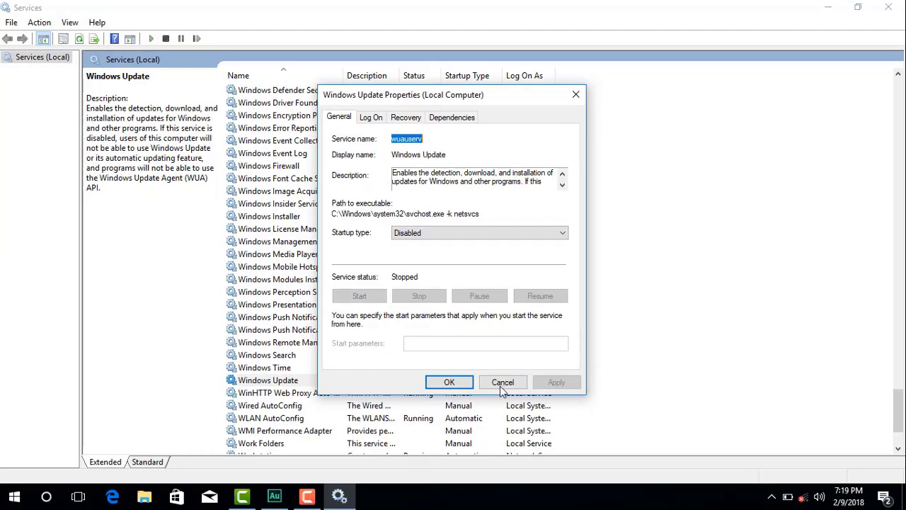
left_click(453, 383)
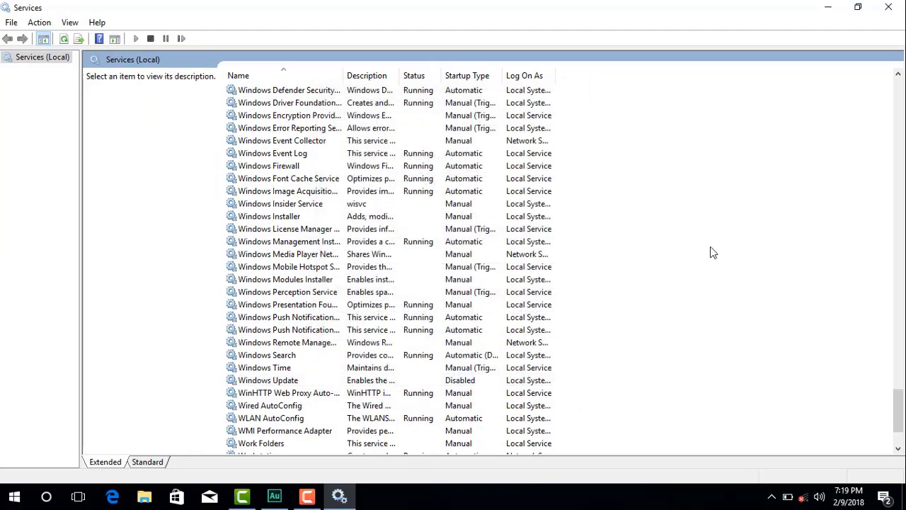
key("alt+F4")
right_click(408, 71)
left_click(431, 113)
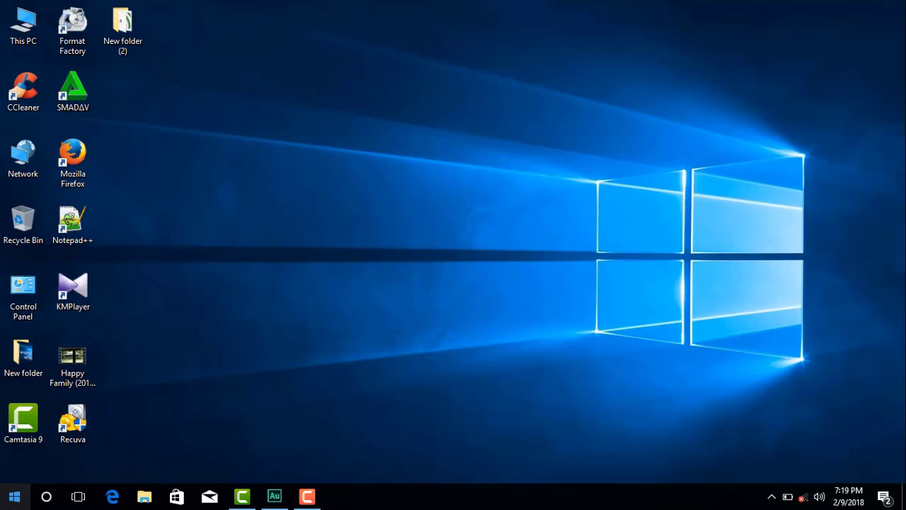
right_click(14, 495)
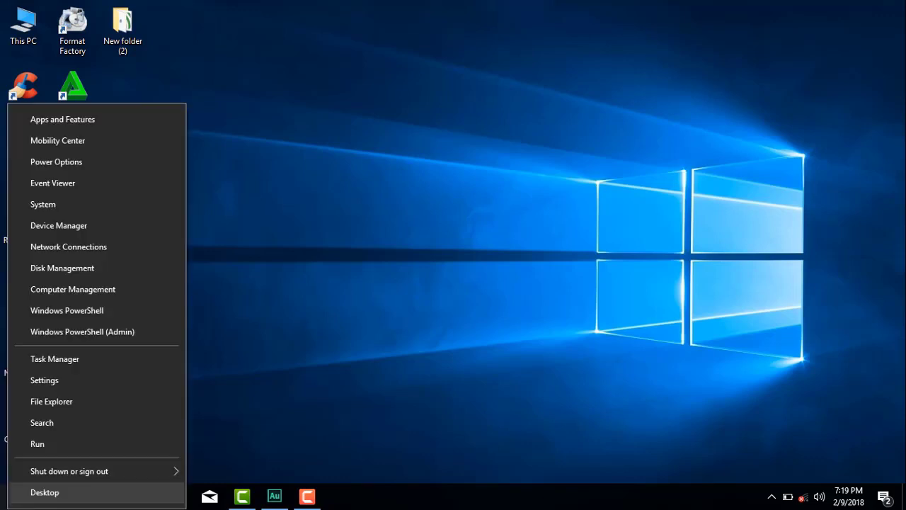
left_click(20, 447)
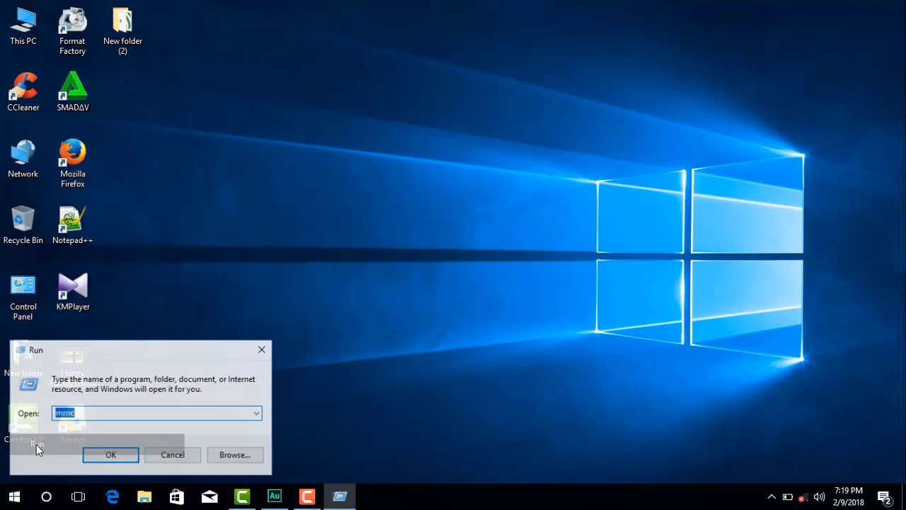
left_click(261, 348)
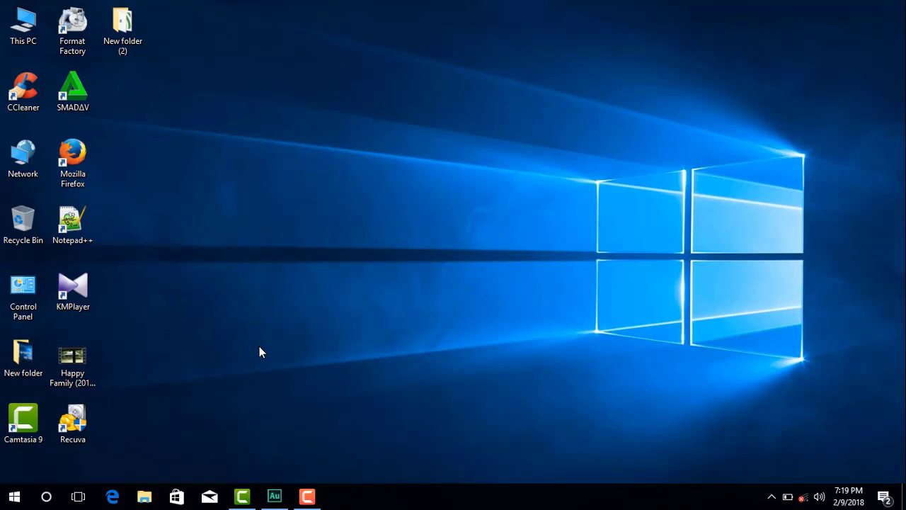
key("super+r")
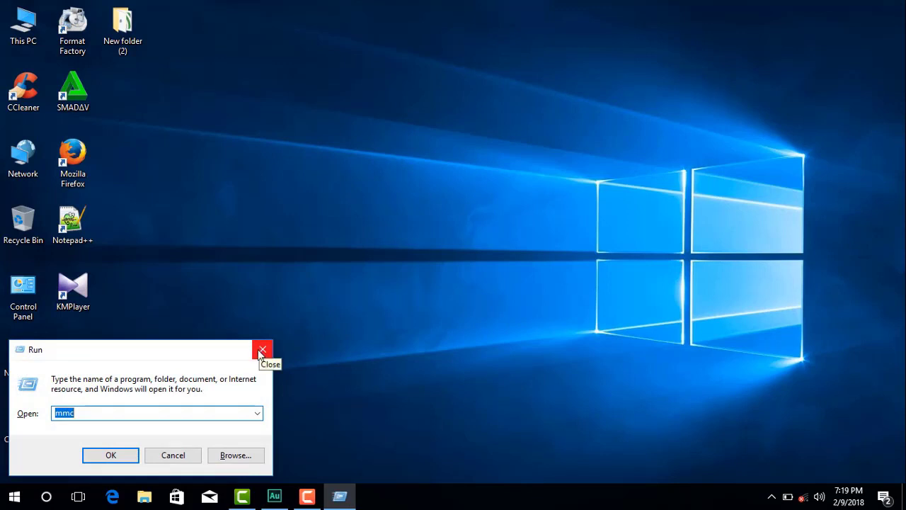
left_click(128, 414)
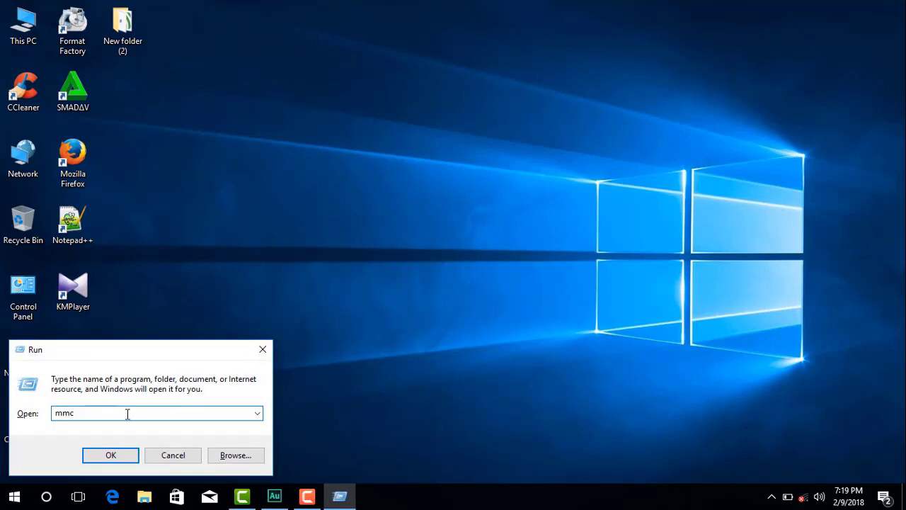
left_click(262, 349)
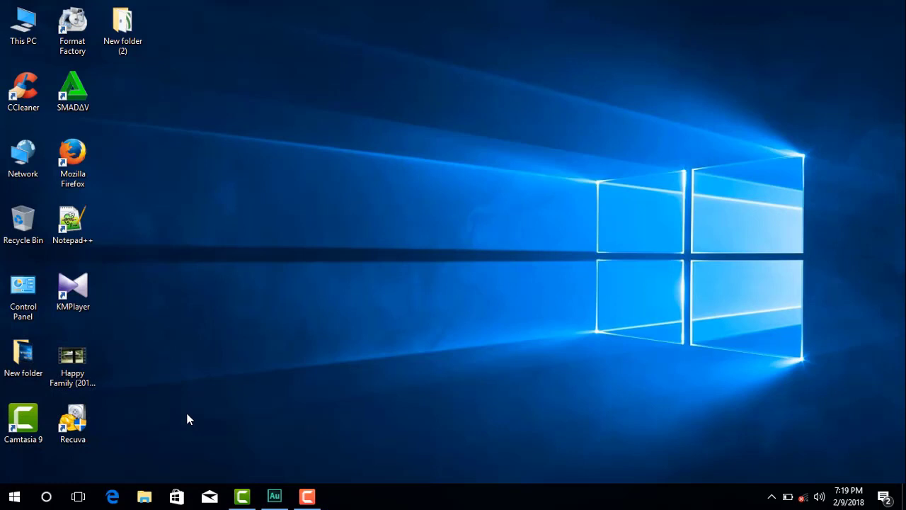
Step: Search Windows for "mmc", run it to open an empty management console, and reposition the console window
left_click(47, 496)
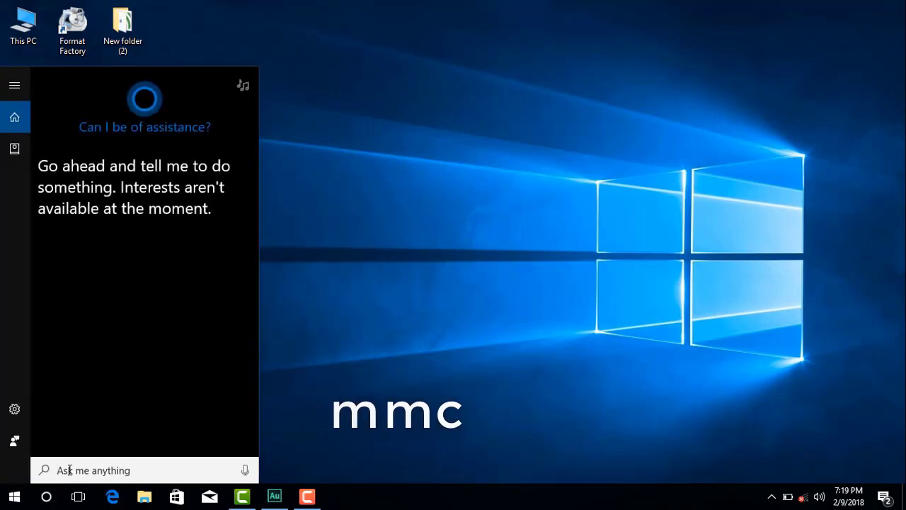
type("mmc")
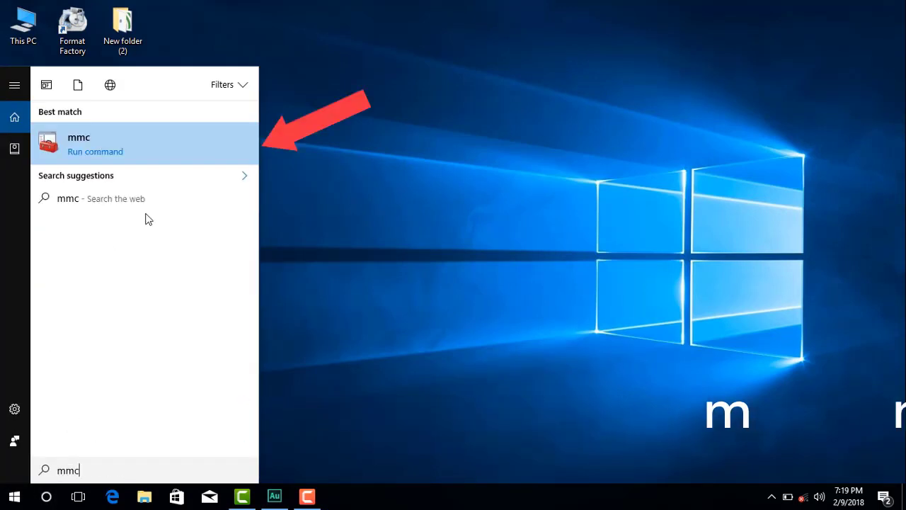
left_click(146, 150)
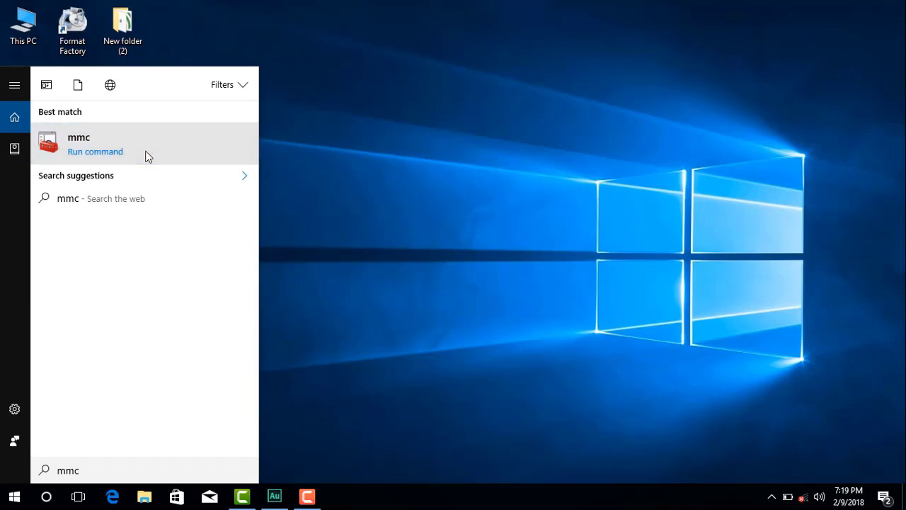
left_click(147, 155)
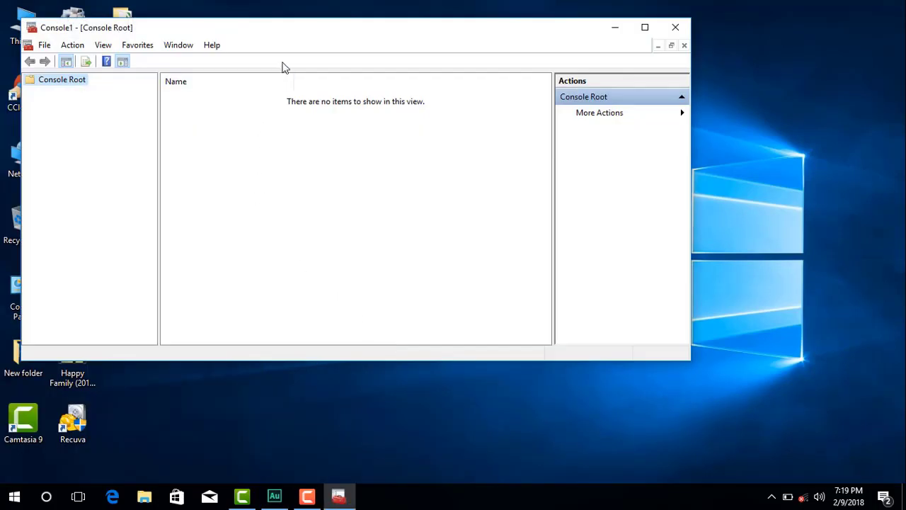
left_click_drag(293, 35, 350, 43)
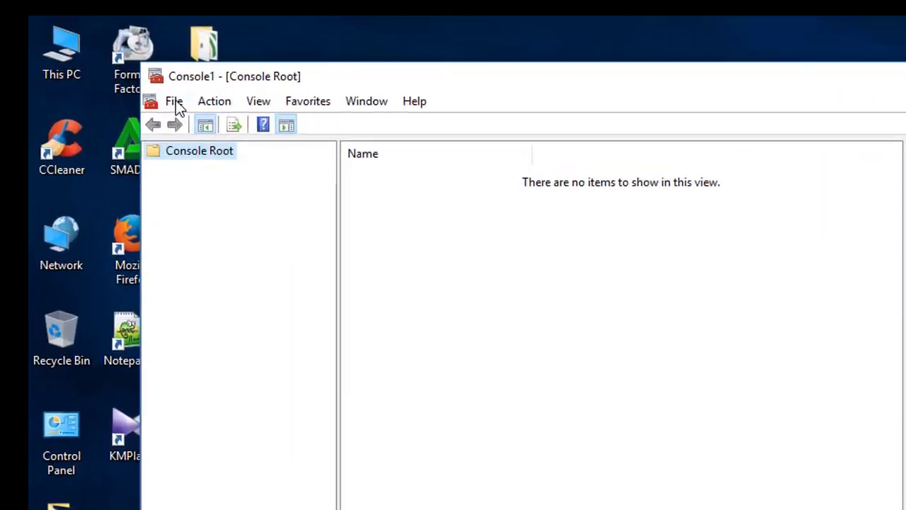
Step: Add the Group Policy Object snap-in to the console with Local Computer as its target
left_click(101, 60)
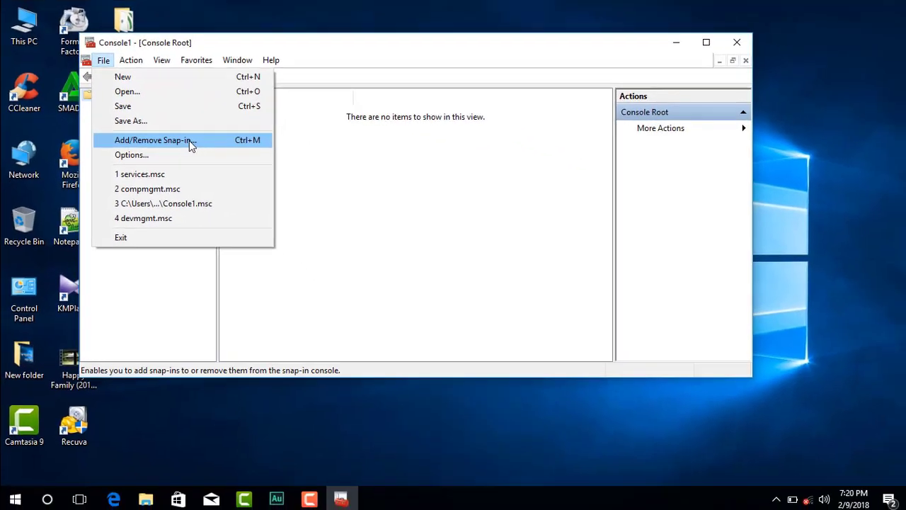
left_click(189, 141)
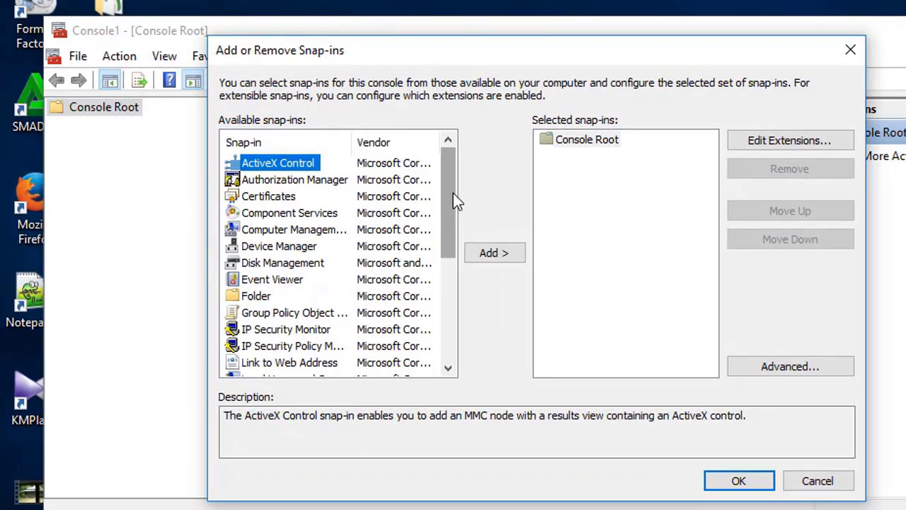
left_click(305, 316)
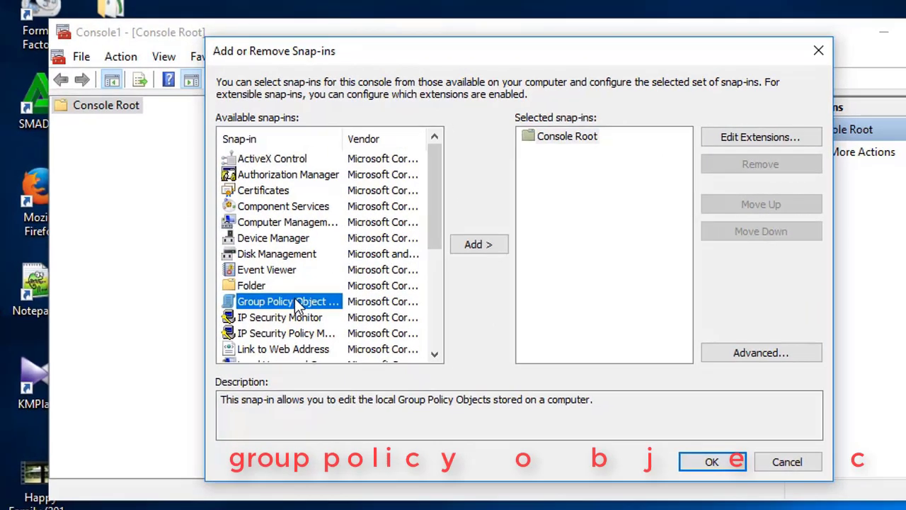
double_click(296, 302)
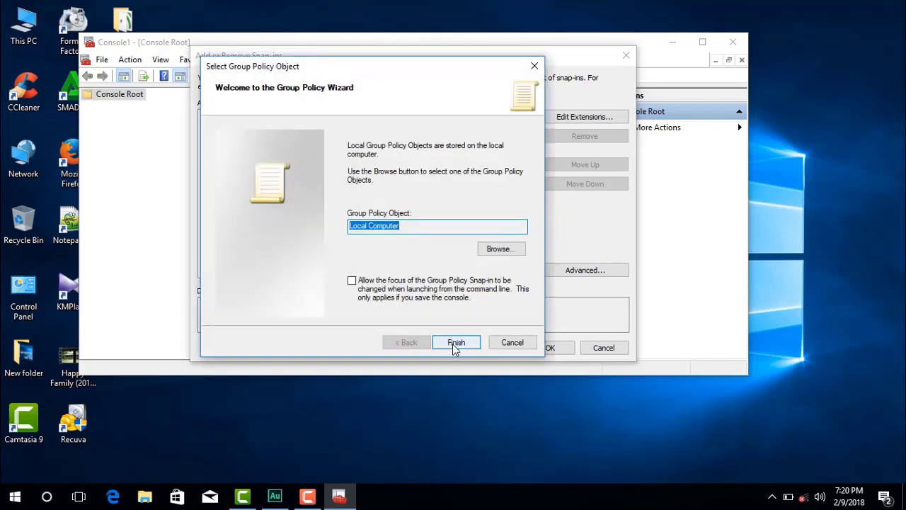
left_click(456, 343)
left_click(550, 348)
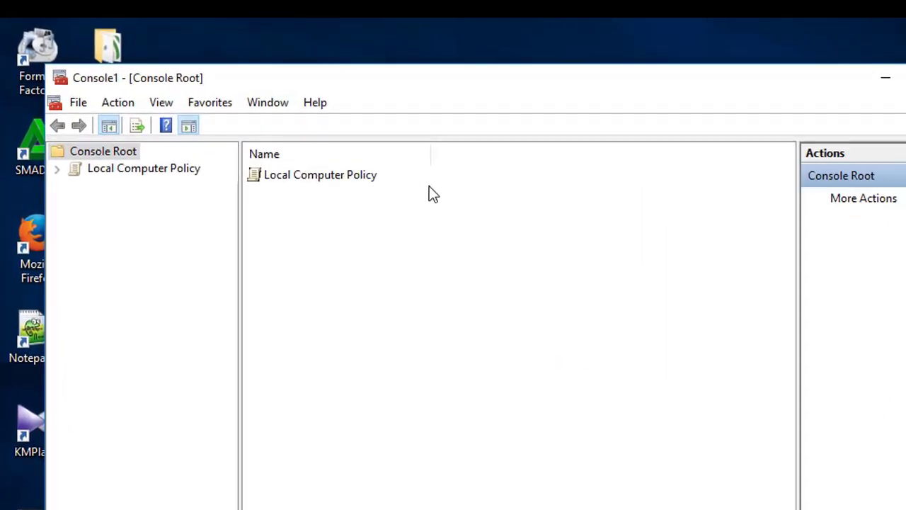
Step: Open Local Computer Policy and go to Windows Components under Computer Configuration's Administrative Templates, widening the console tree to show full names
double_click(324, 177)
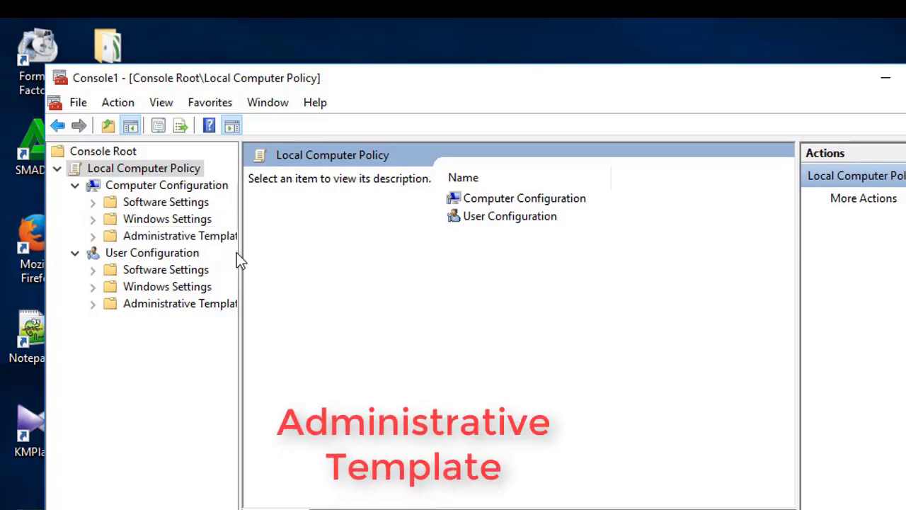
left_click_drag(241, 251, 295, 252)
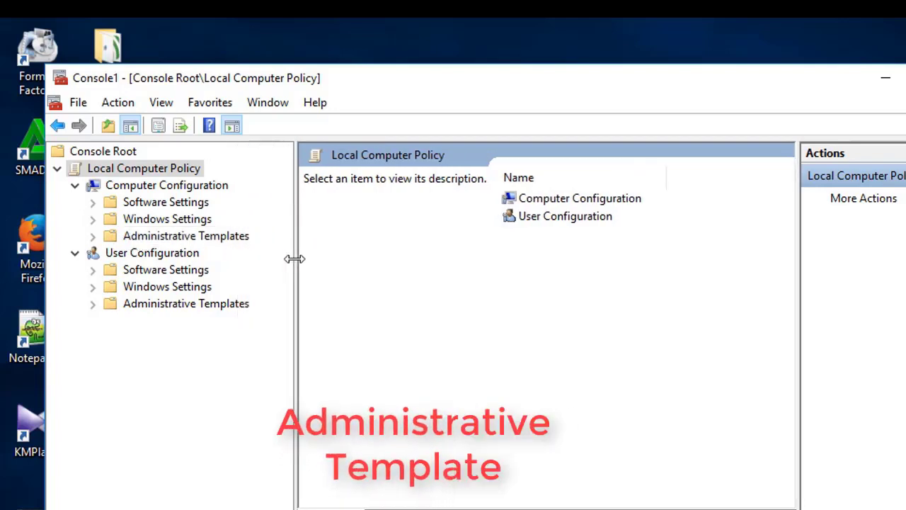
left_click(218, 241)
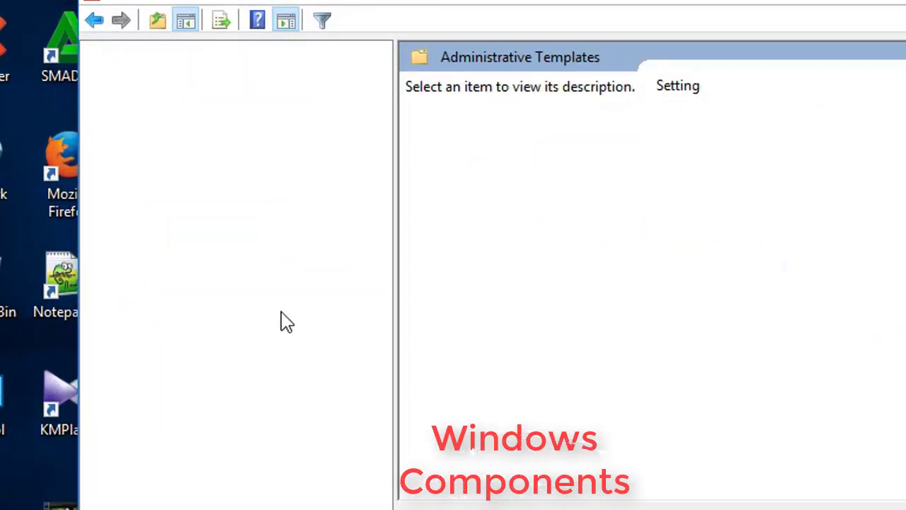
left_click(283, 312)
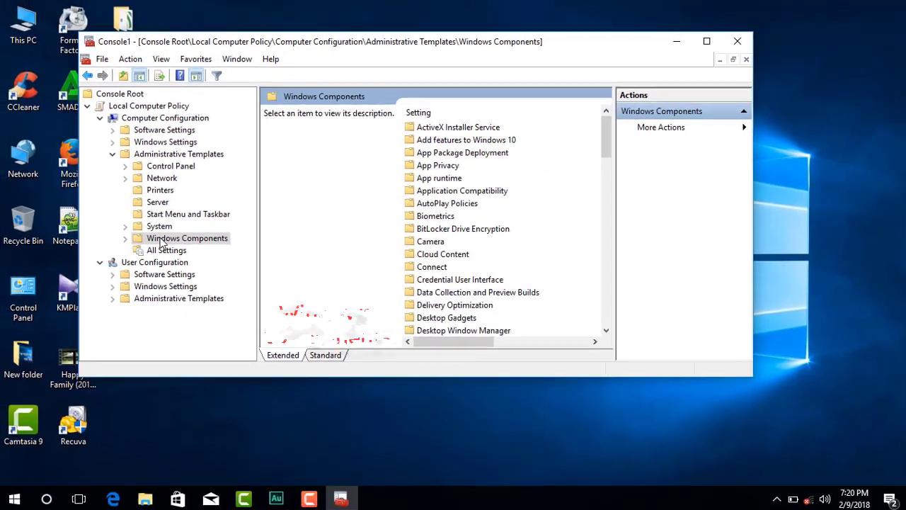
Step: Open the Windows Update folder in the Windows Components settings list
scroll(470, 244, "down", 2)
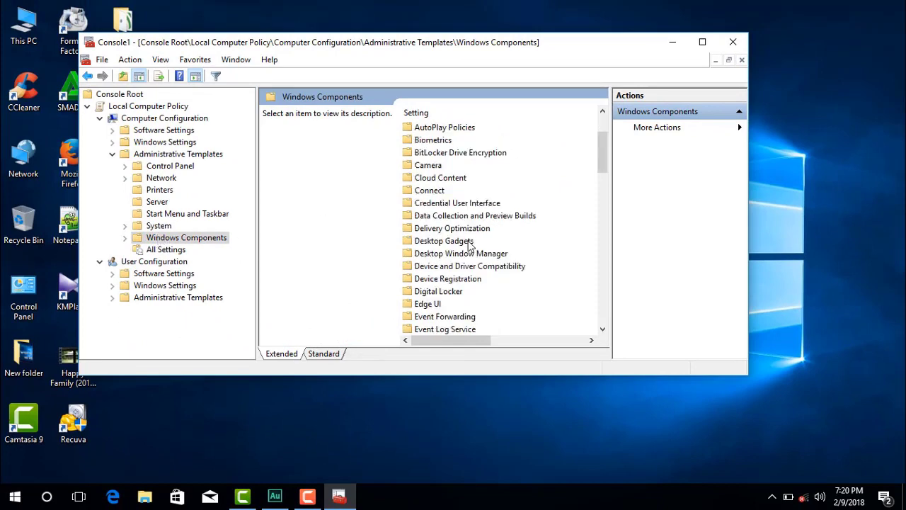
scroll(470, 244, "up", 1)
scroll(469, 246, "down", 4)
scroll(469, 246, "down", 12)
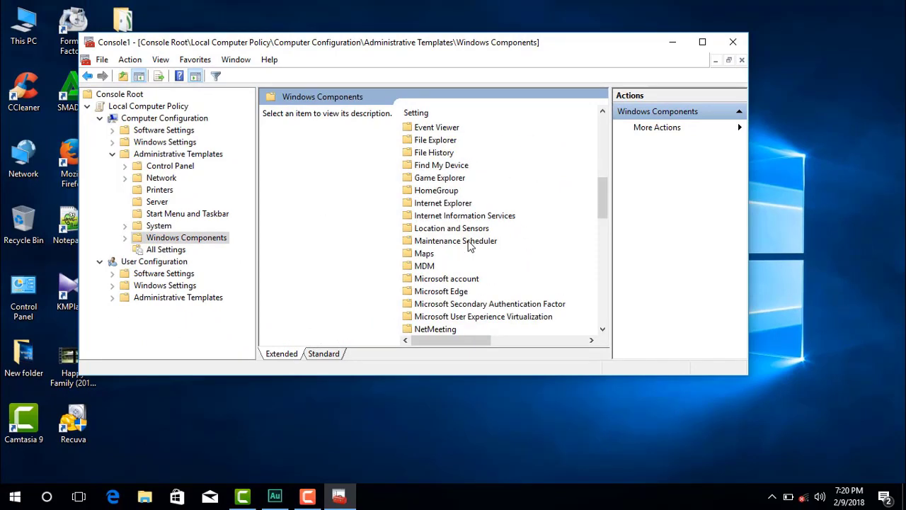
scroll(469, 244, "down", 5)
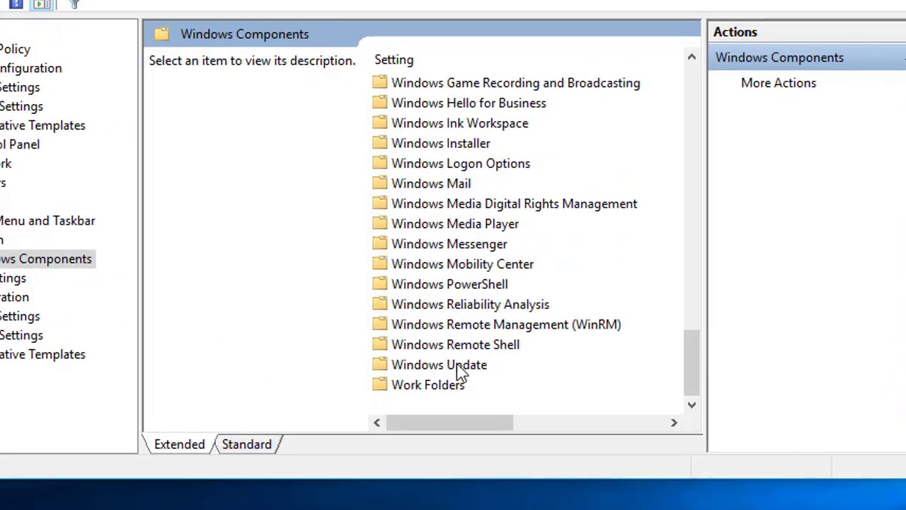
left_click(461, 338)
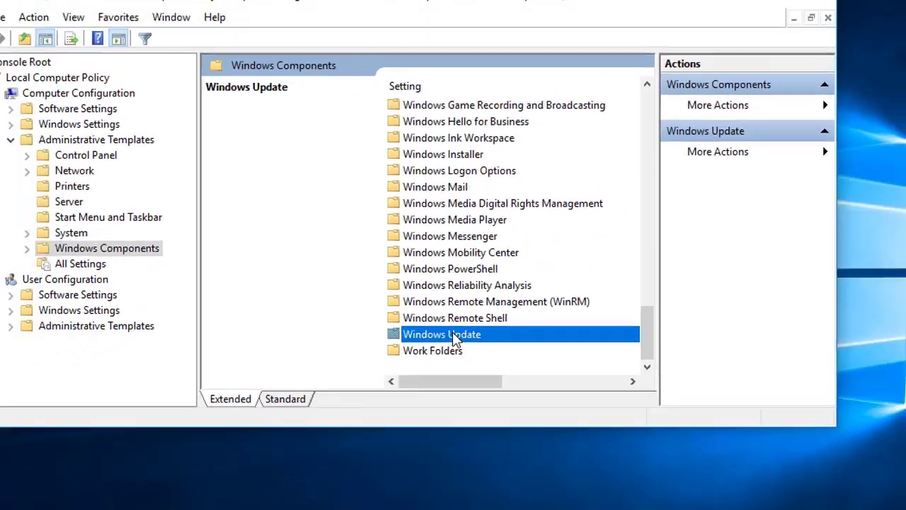
double_click(461, 338)
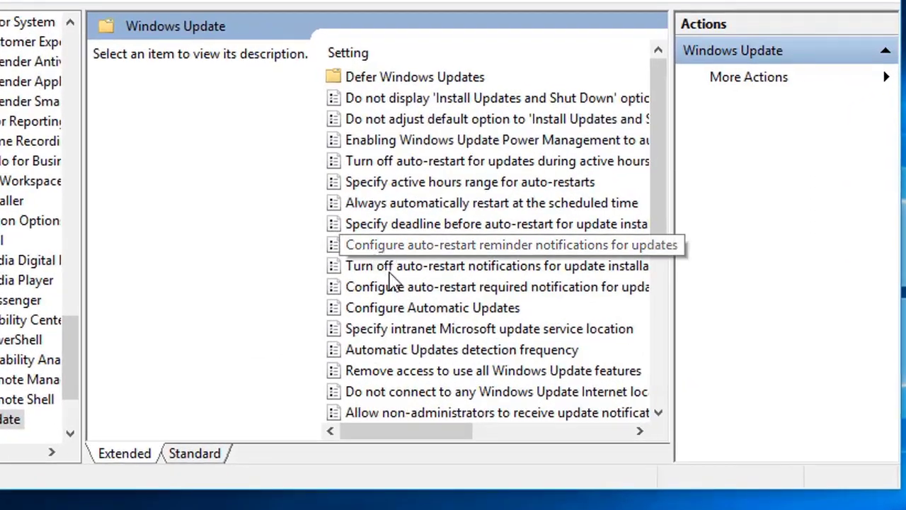
Step: Open the Configure Automatic Updates policy, set it to Disabled, apply the change and close the policy dialog
left_click(392, 312)
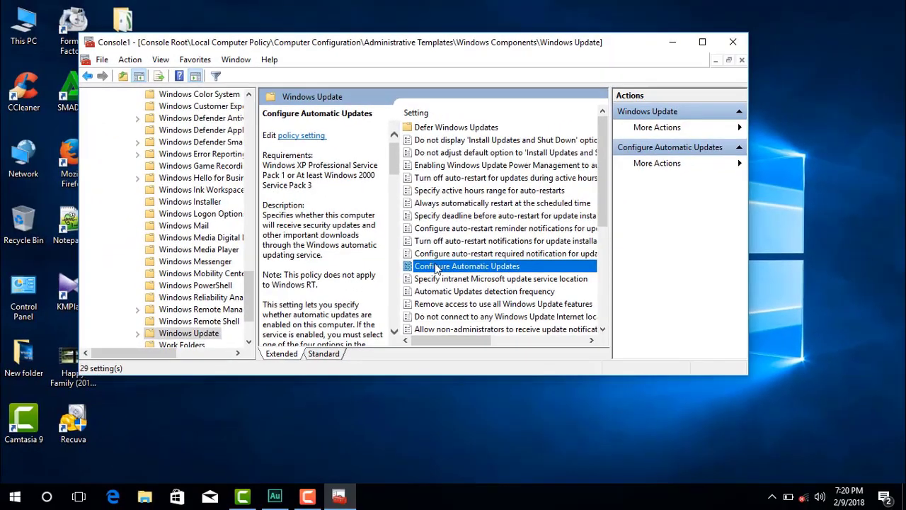
double_click(493, 267)
left_click_drag(239, 94, 311, 61)
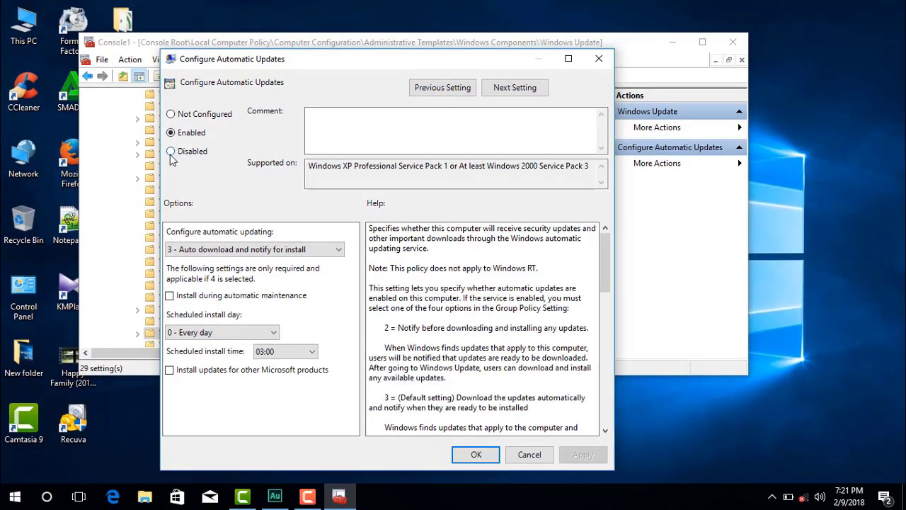
left_click(170, 152)
left_click(578, 455)
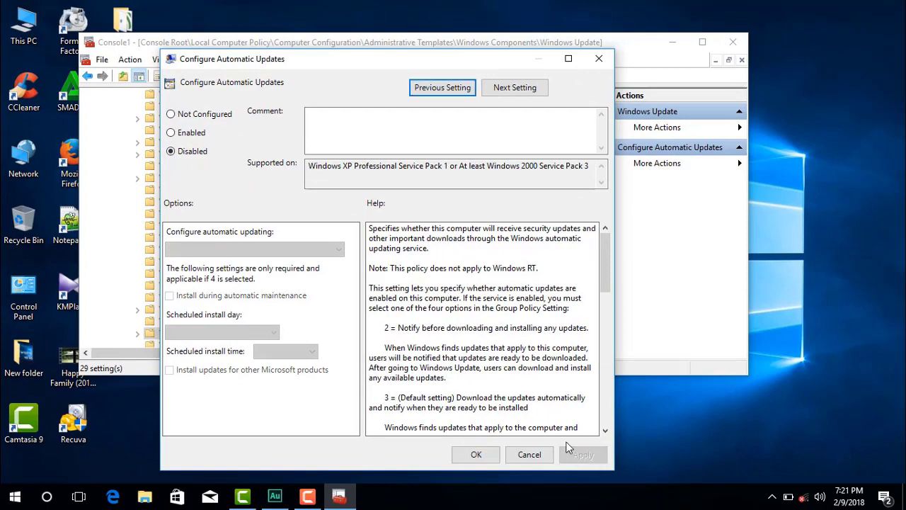
left_click(470, 457)
Step: Move the console window slightly lower on the desktop and refresh the desktop
left_click_drag(504, 55, 513, 97)
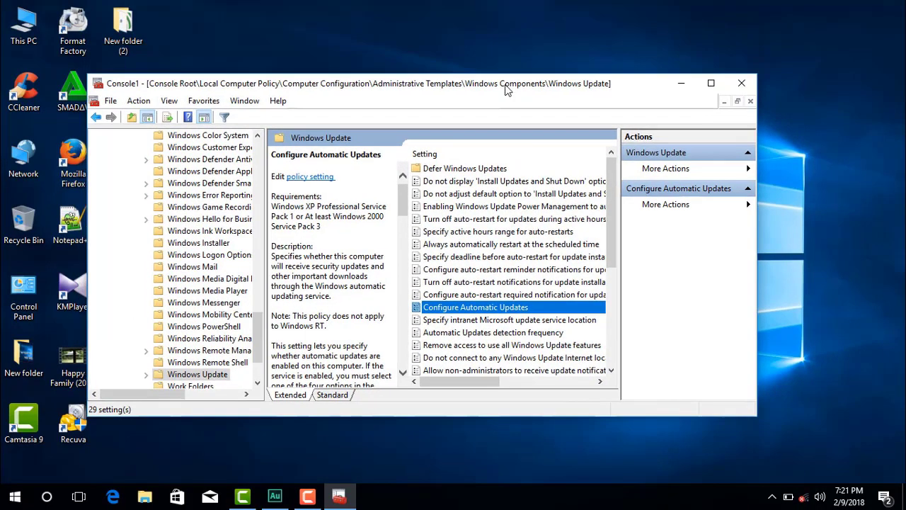
right_click(431, 31)
left_click(457, 68)
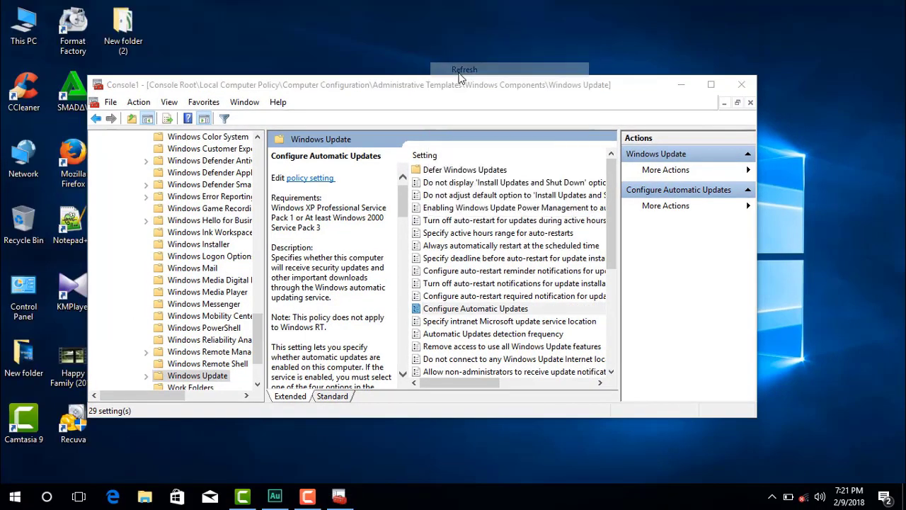
Step: Close the console, saving it as Console1.msc in Windows Administrative Tools over the existing file, and refresh the desktop
left_click(741, 84)
left_click(362, 284)
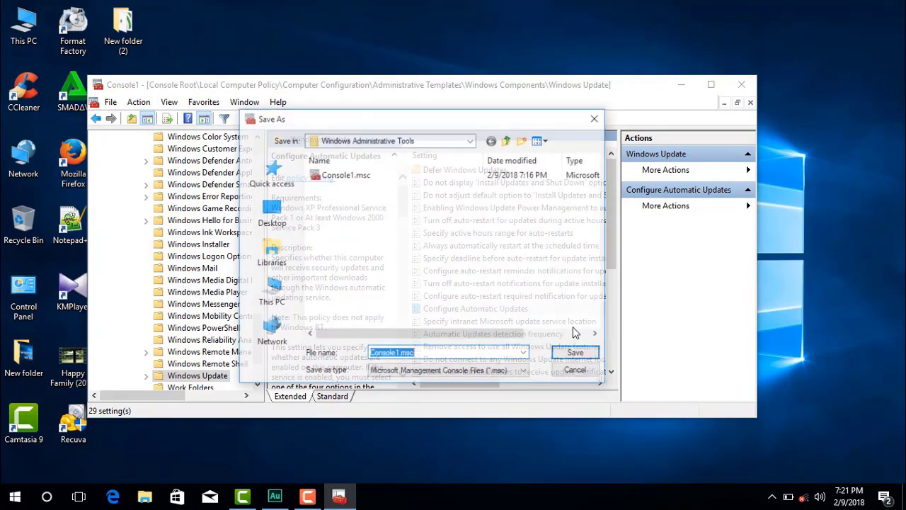
left_click(577, 353)
left_click(484, 248)
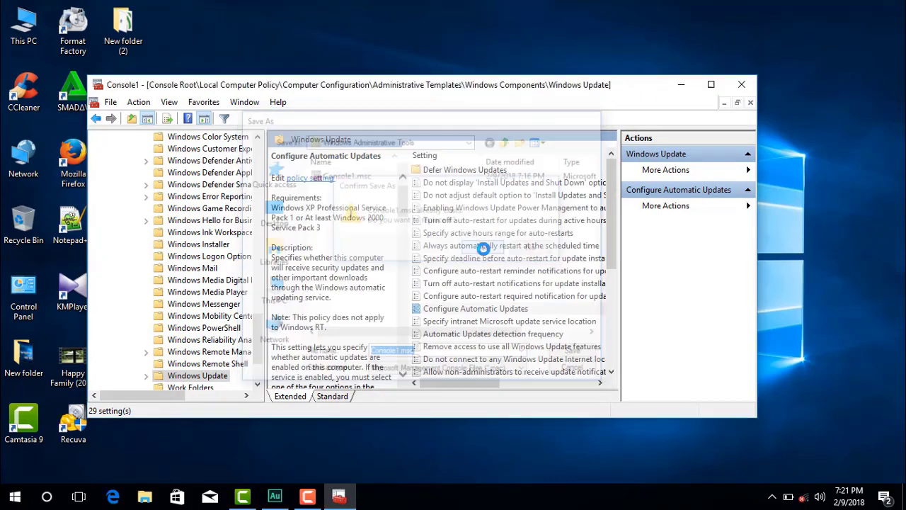
right_click(319, 138)
left_click(345, 178)
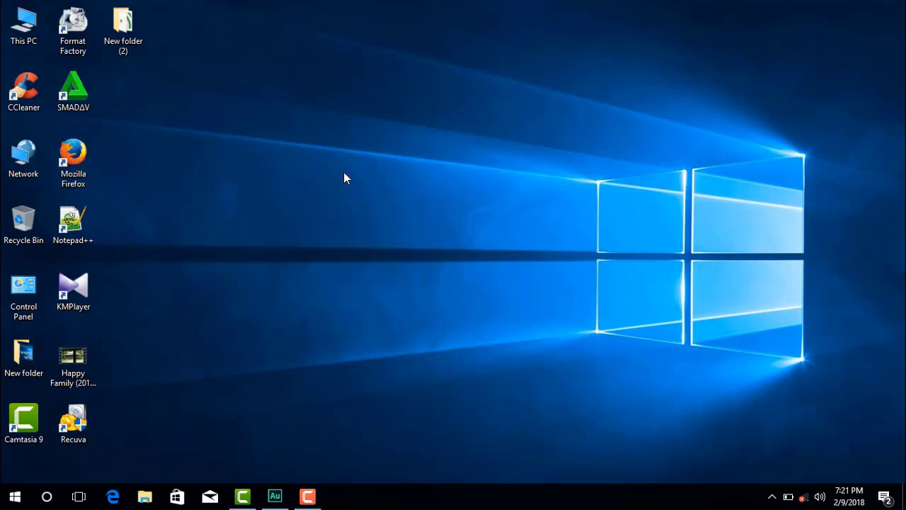